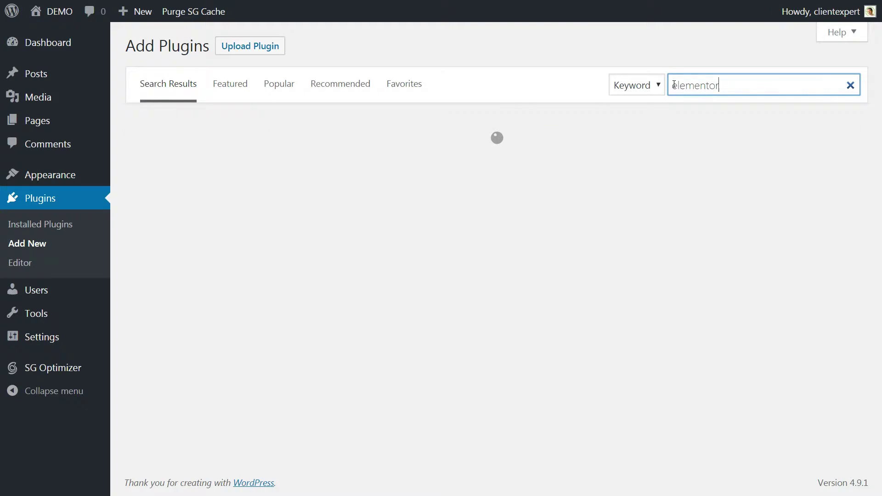
Install Elementor, give the Sample Page the Page Builder Blank template, and open it in Elementor.
click(443, 155)
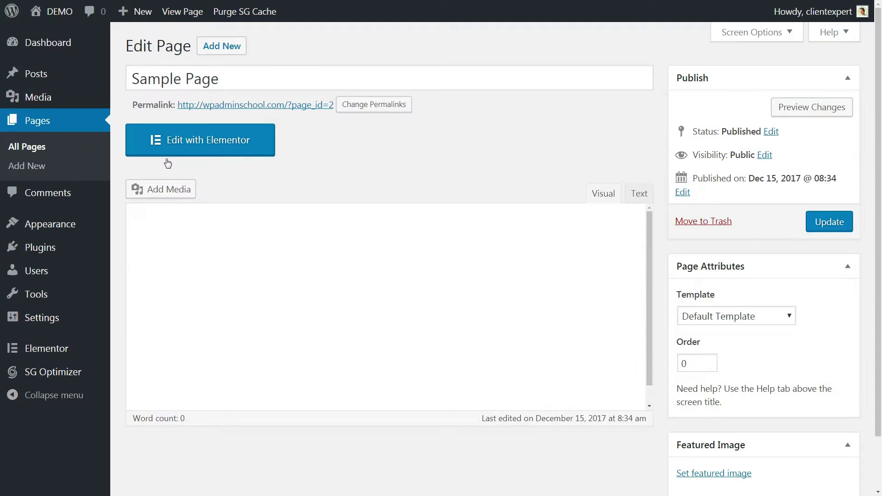
click(731, 316)
click(721, 372)
click(220, 140)
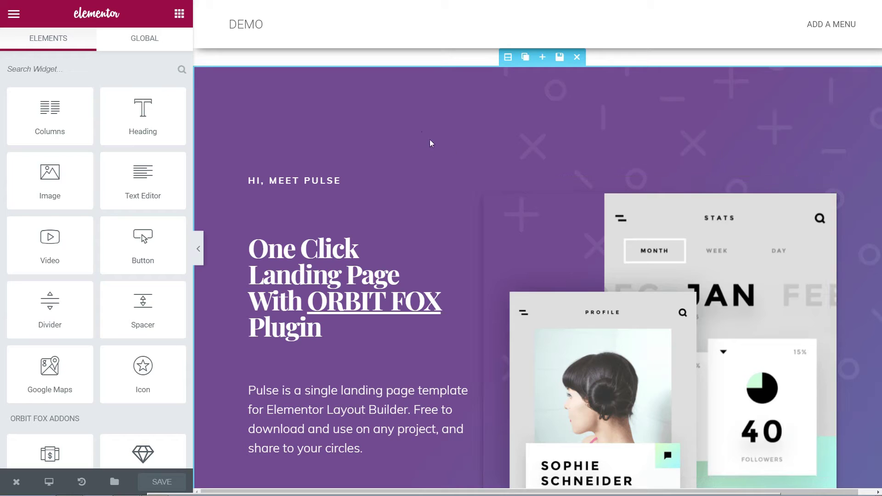
click(423, 130)
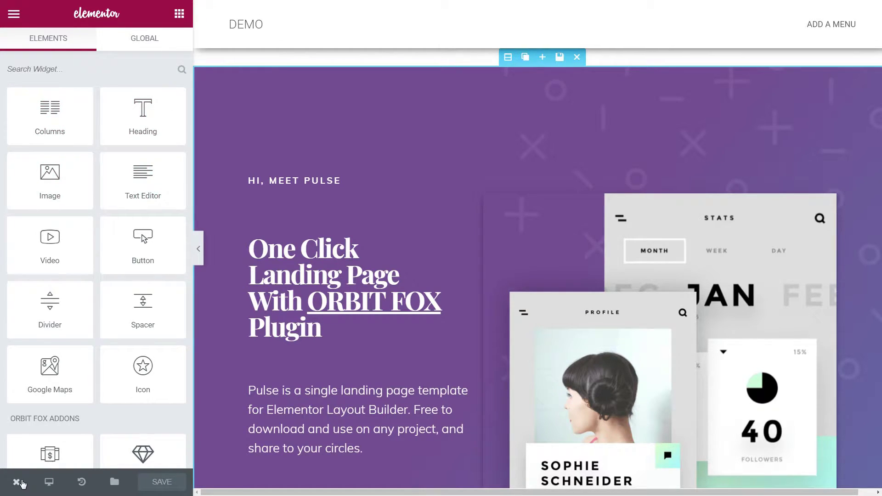
Exit to the dashboard, search new plugins for 'elementor addons & widgets', and activate it.
mouse_move(17, 483)
click(44, 454)
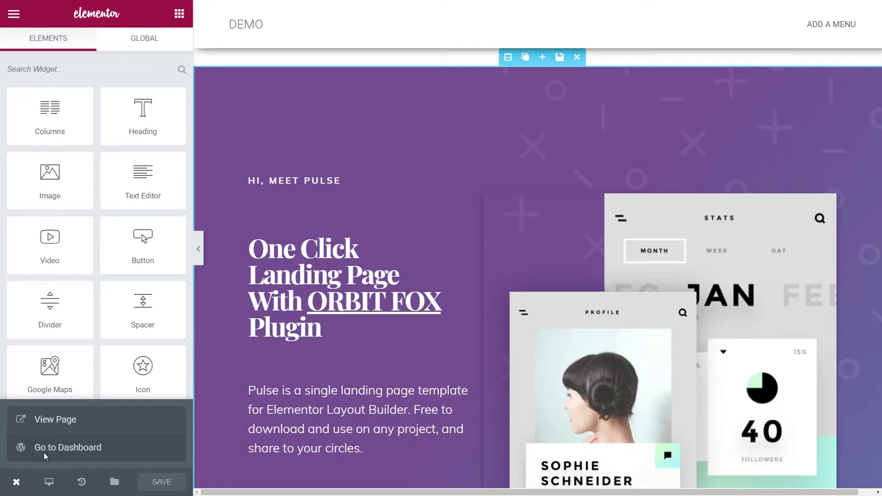
mouse_move(55, 248)
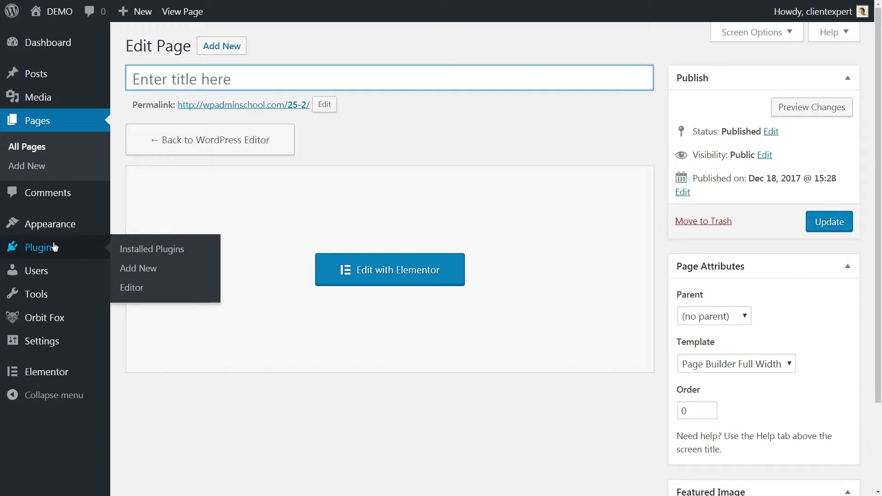
click(144, 271)
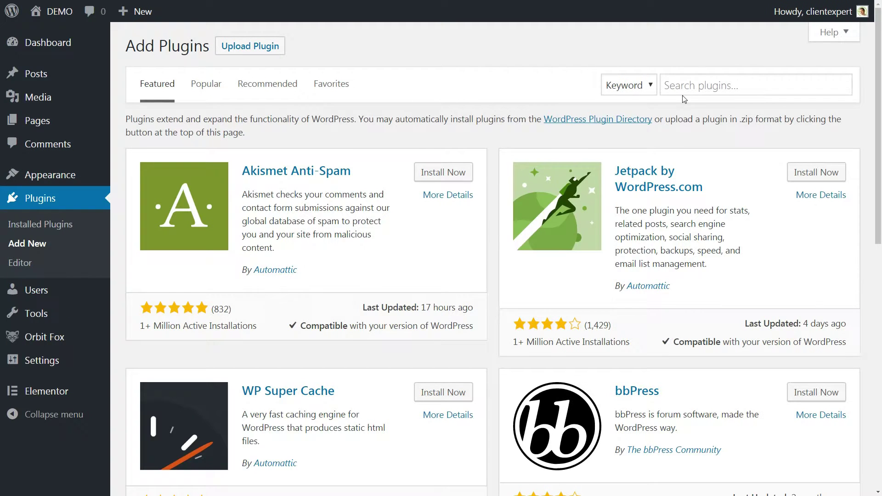
click(688, 84)
text(element)
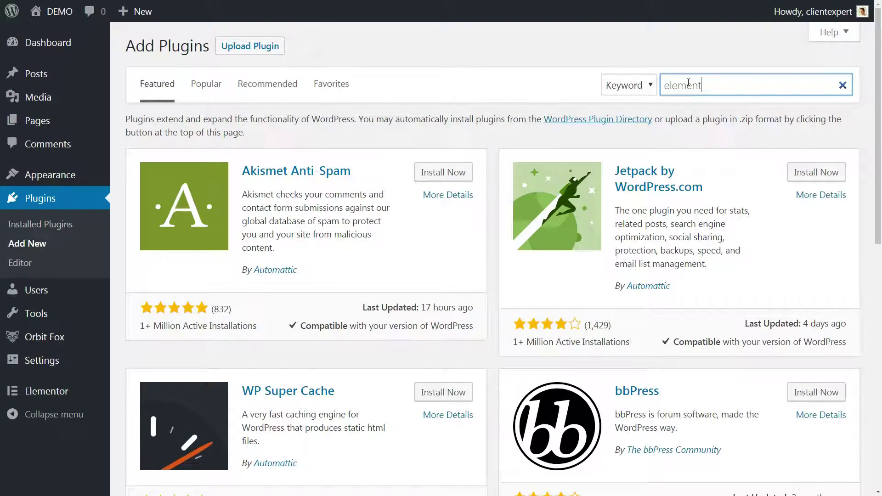
text(or addons & widgets)
click(448, 156)
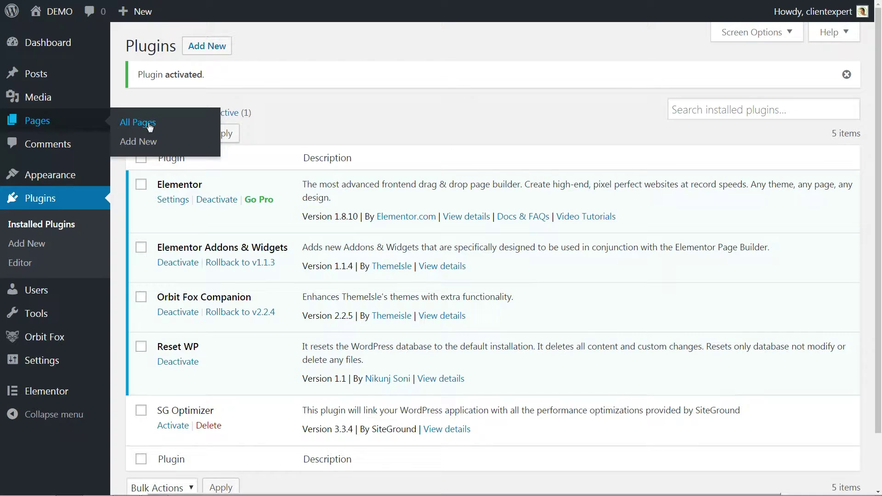
Open 'Testing Elementor Addons & Widgets' from All Pages in the Elementor editor.
click(145, 119)
mouse_move(174, 161)
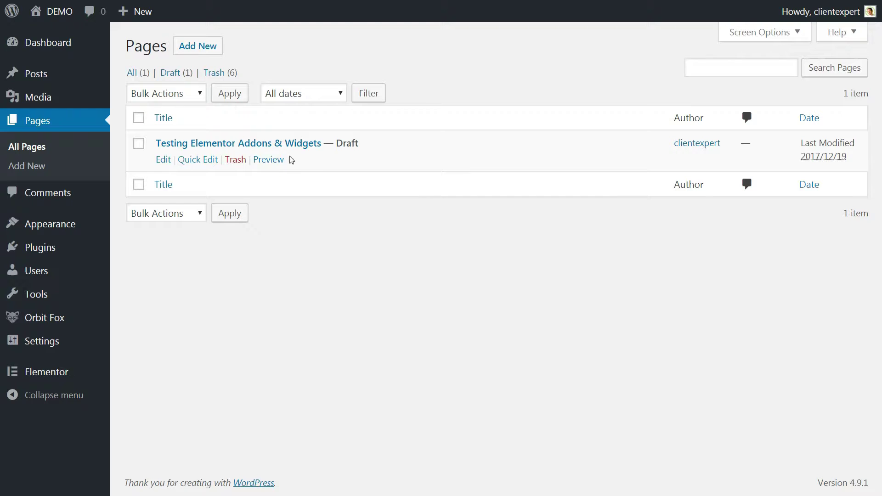
click(163, 160)
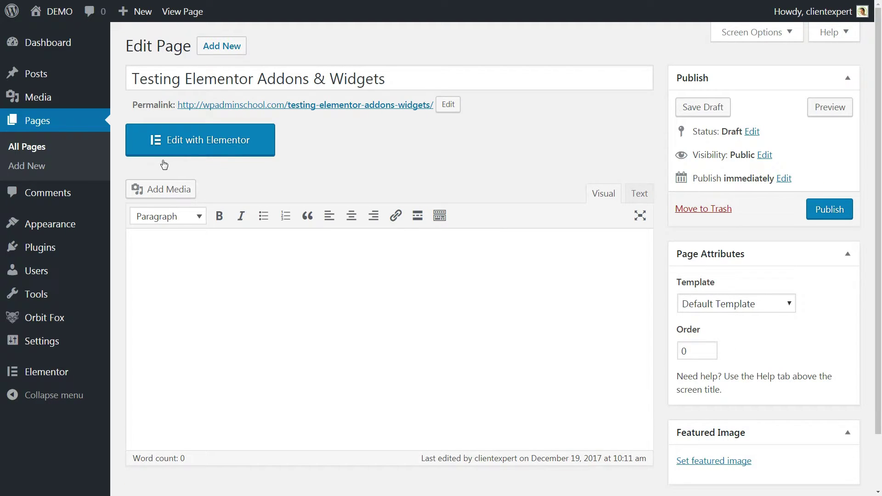
click(180, 153)
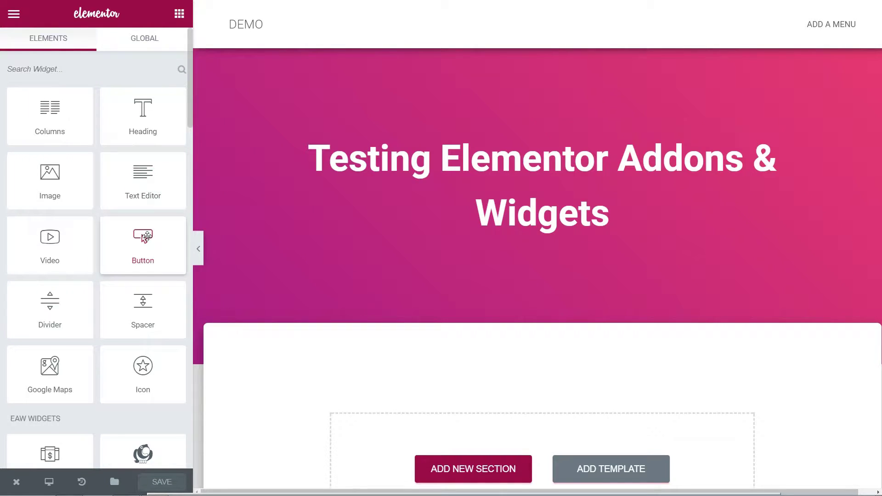
Add a single-column section holding an EAW Pricing Table.
scroll(192, 126, down, 1)
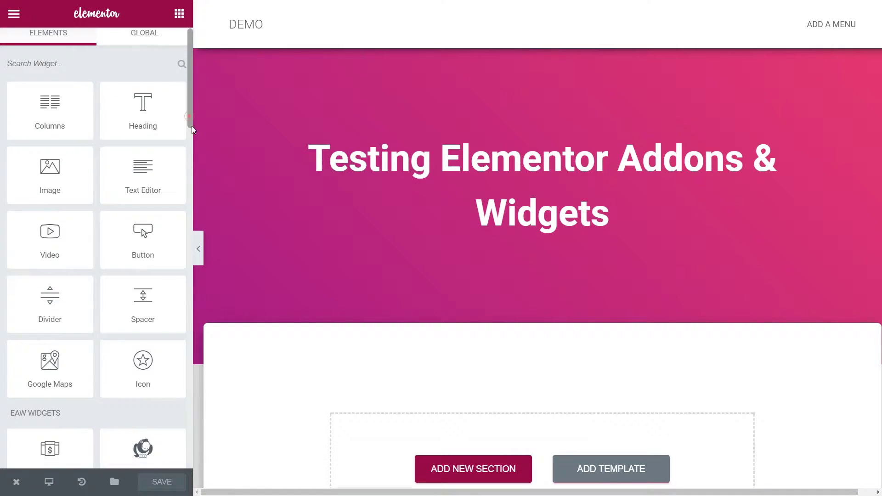
scroll(138, 264, down, 7)
scroll(139, 262, up, 3)
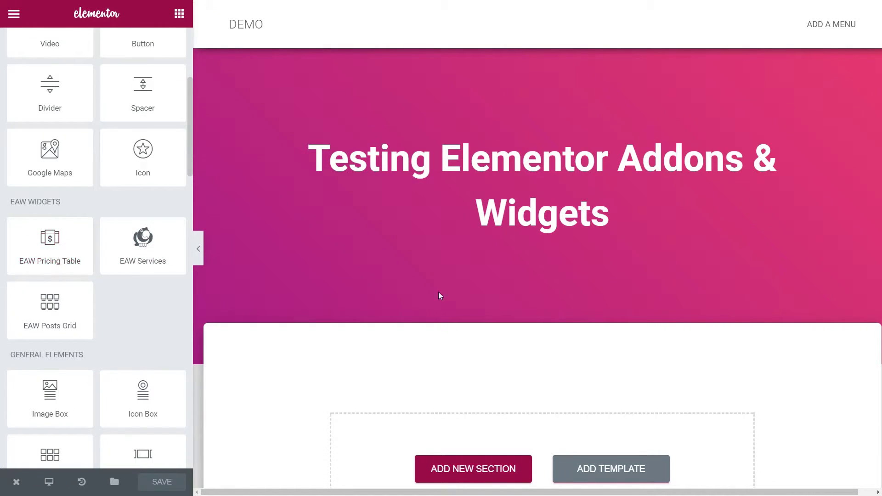
scroll(469, 327, down, 1)
scroll(469, 326, down, 2)
click(467, 331)
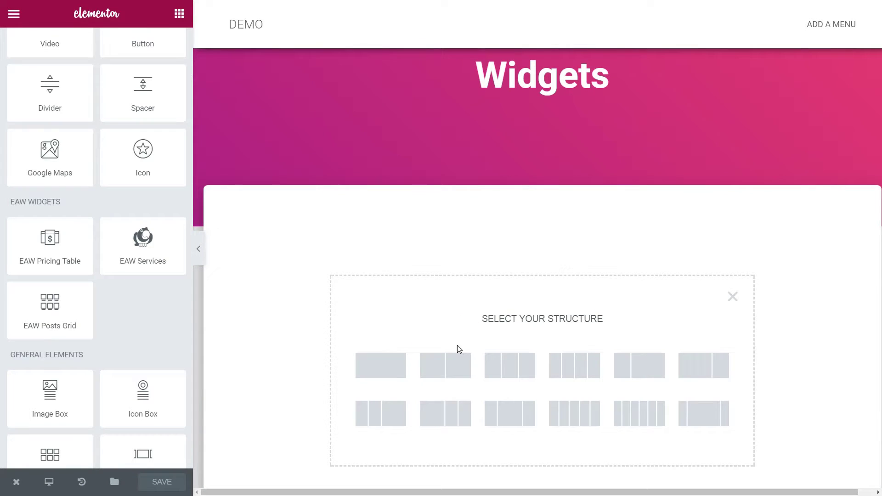
click(387, 366)
drag(44, 244, 531, 286)
Add an EAW Services widget with three service items below the pricing table.
scroll(531, 285, down, 3)
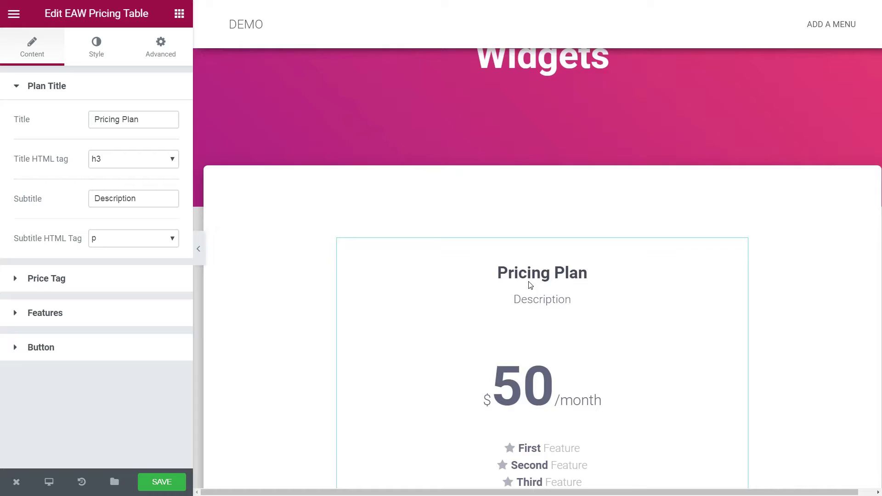
scroll(530, 285, down, 5)
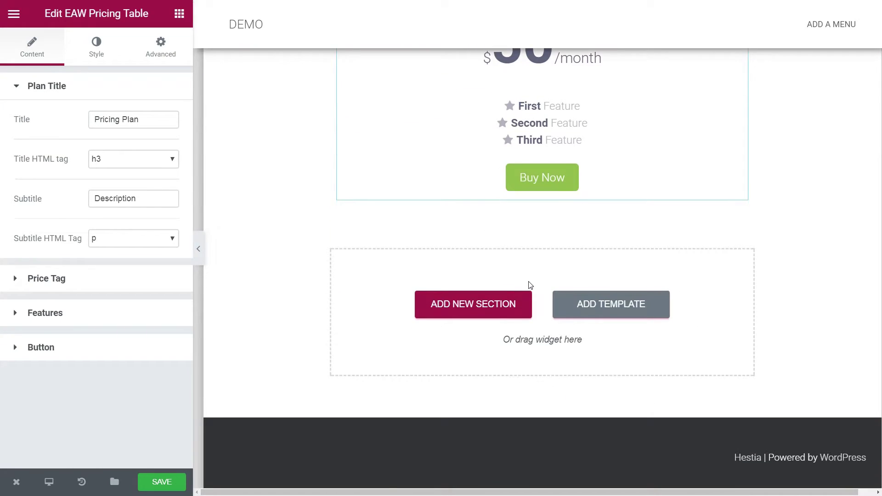
click(180, 14)
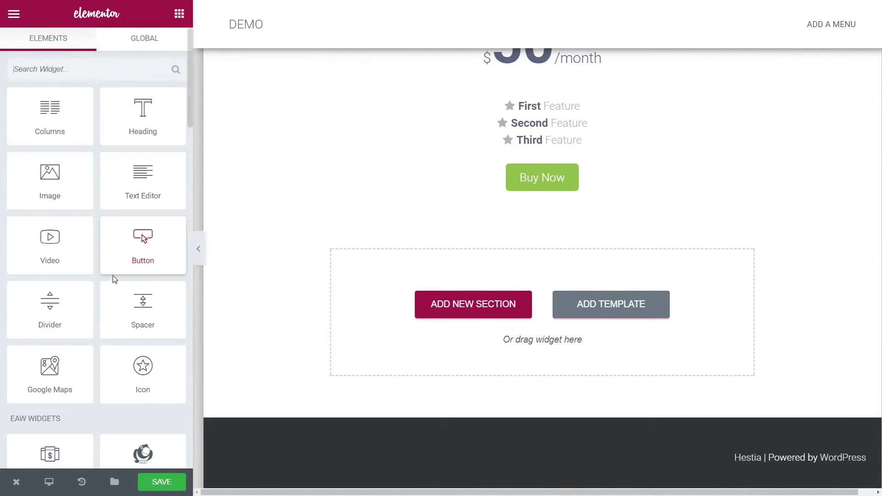
scroll(112, 275, down, 5)
scroll(118, 257, up, 3)
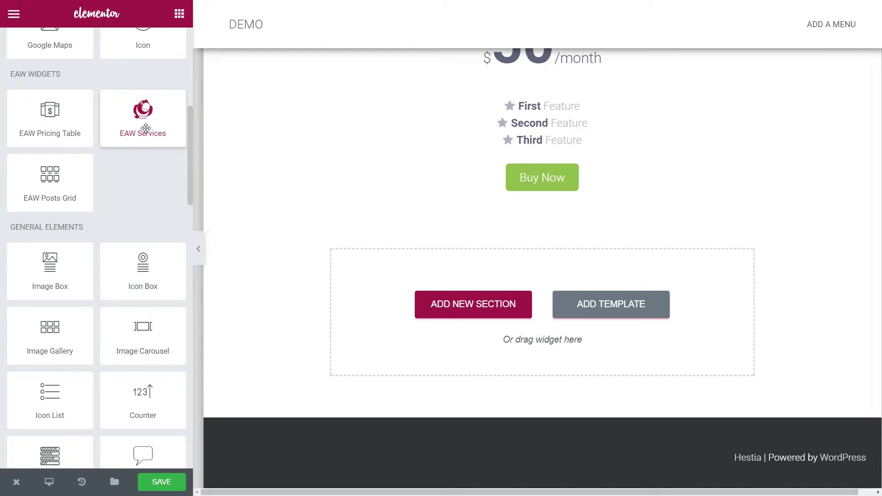
drag(143, 126, 518, 317)
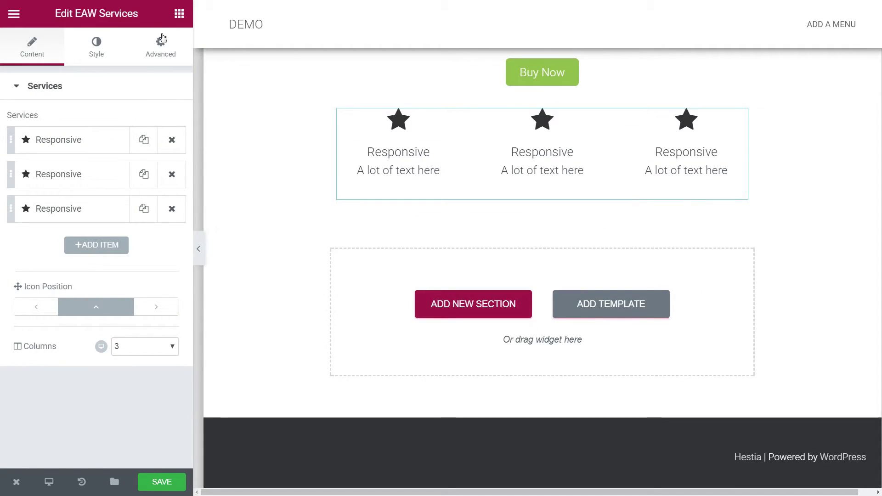
Add an EAW Posts Grid below the services block.
click(180, 14)
scroll(136, 229, down, 5)
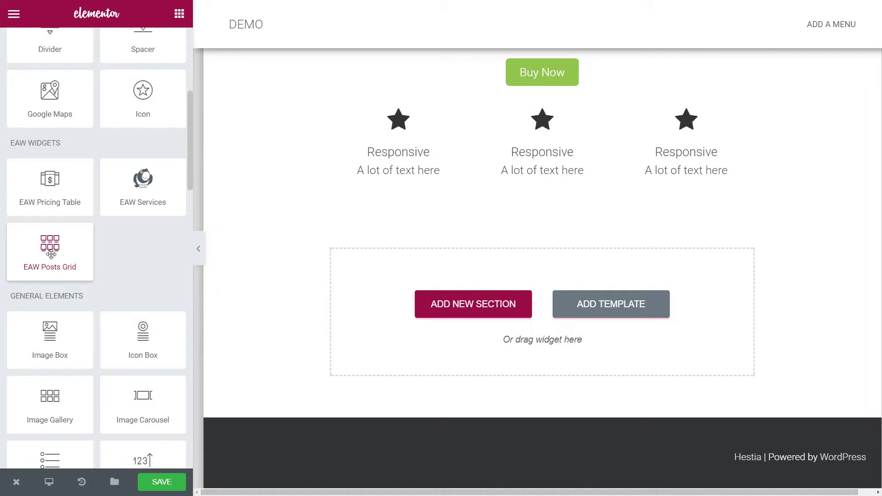
drag(49, 248, 563, 298)
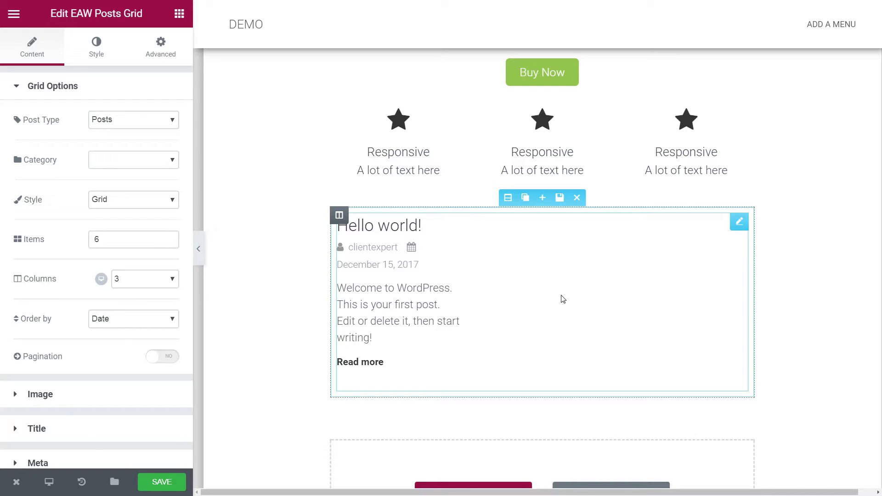
scroll(564, 299, down, 2)
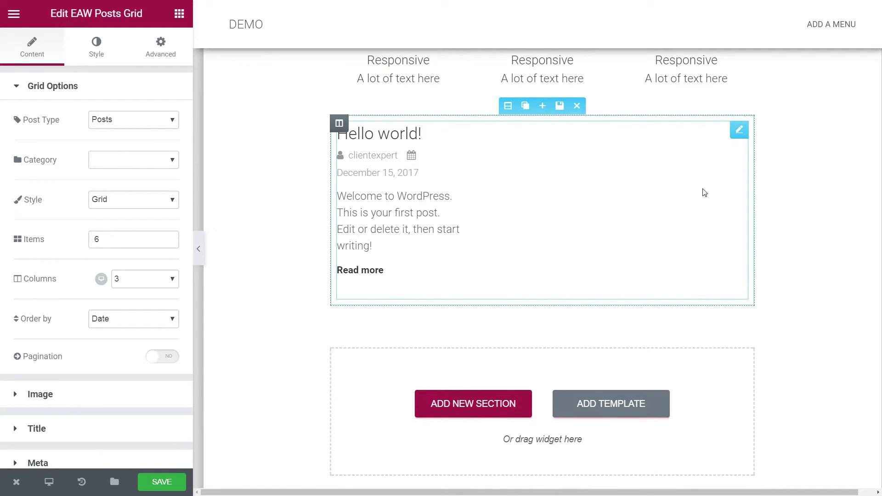
click(165, 121)
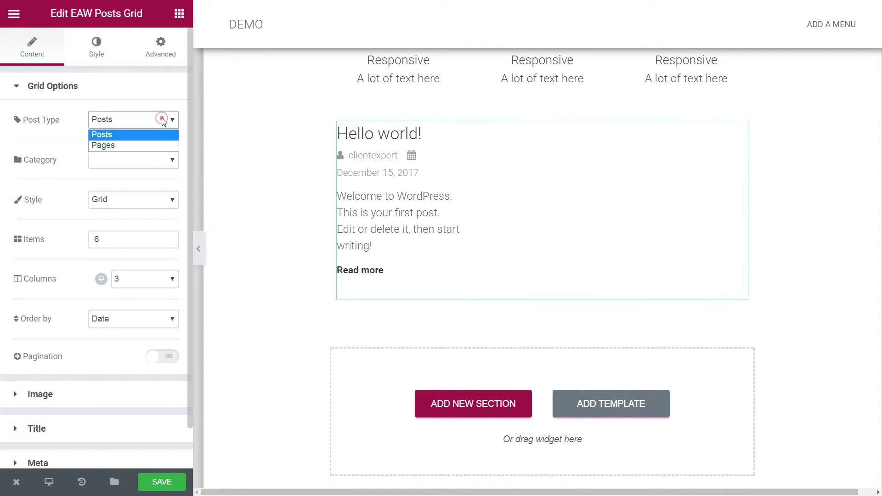
click(156, 133)
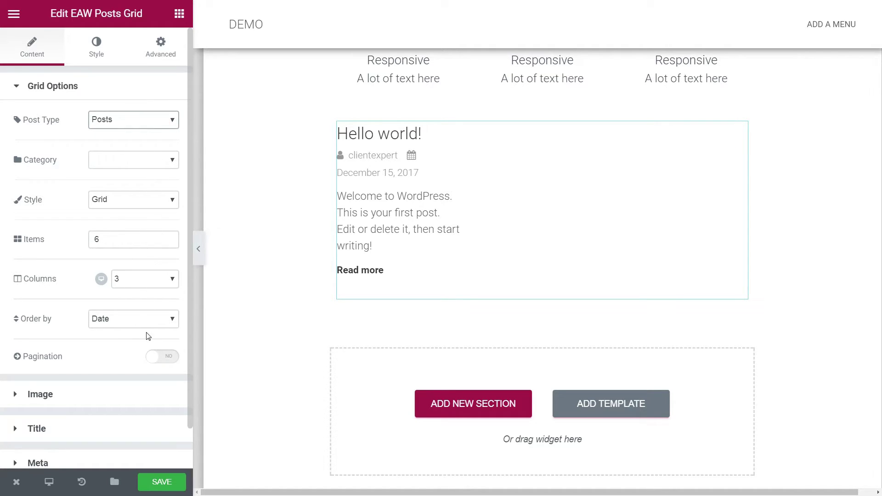
scroll(139, 366, down, 1)
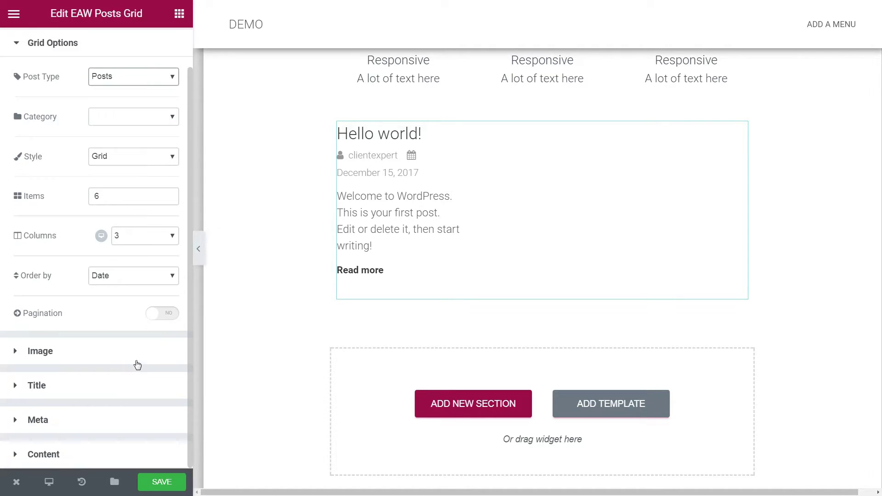
click(43, 353)
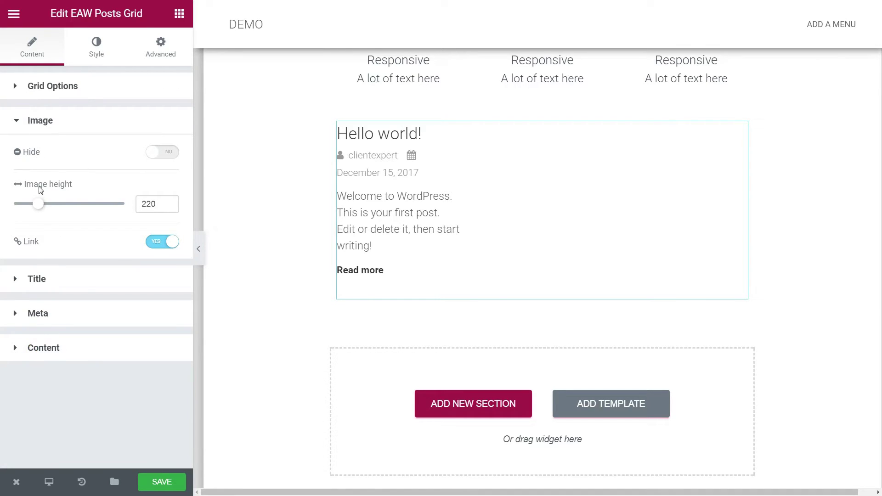
click(34, 279)
click(33, 296)
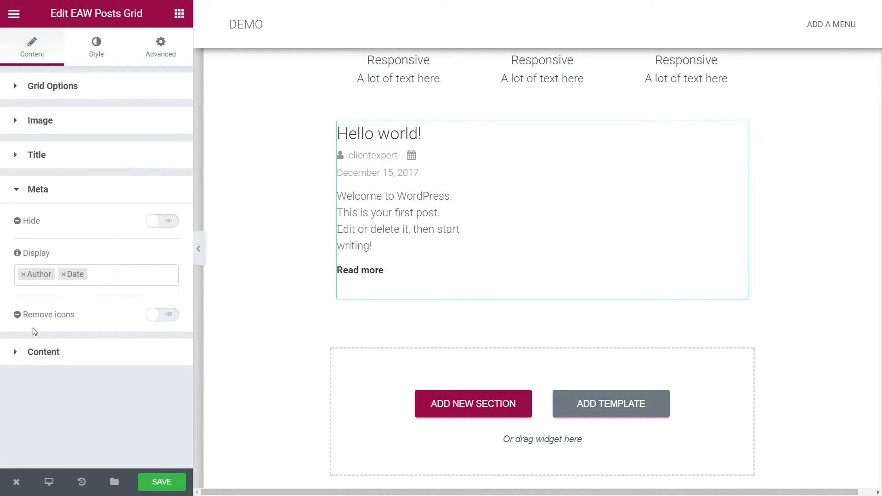
click(37, 353)
click(25, 92)
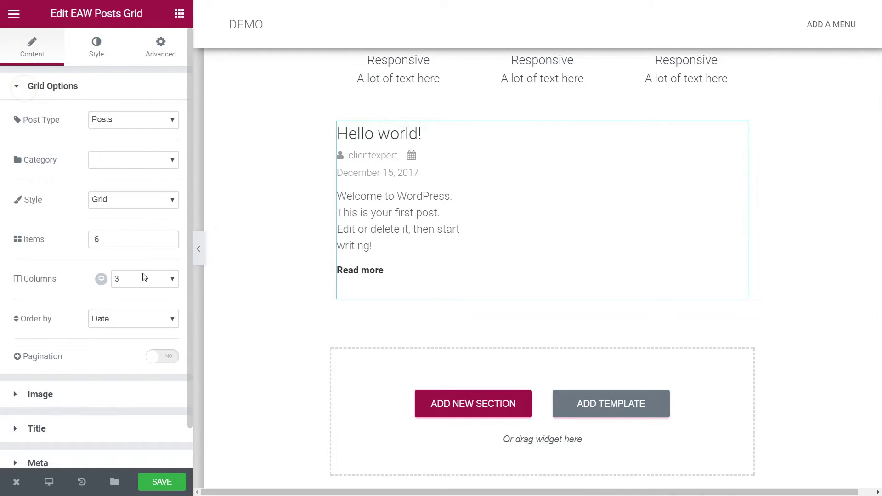
scroll(338, 298, down, 2)
scroll(336, 299, up, 10)
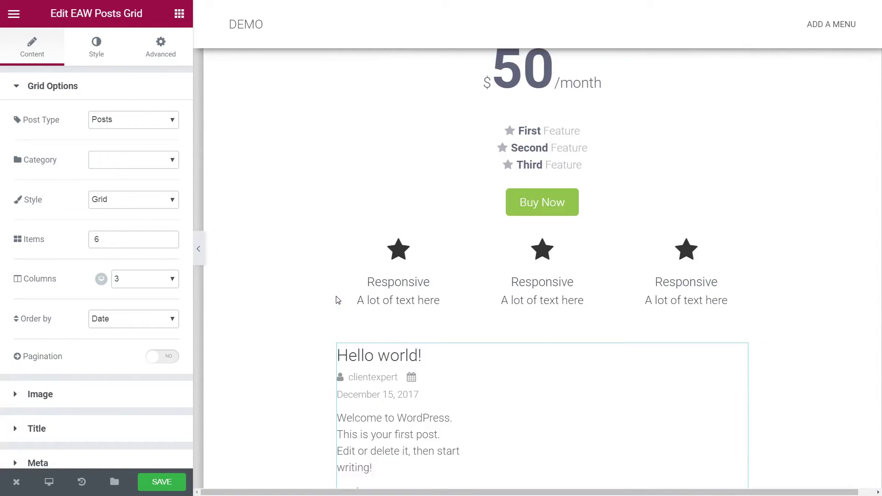
Add the EAW Elementor Recent Posts widget below the posts grid.
click(179, 14)
scroll(143, 229, down, 8)
scroll(143, 229, down, 10)
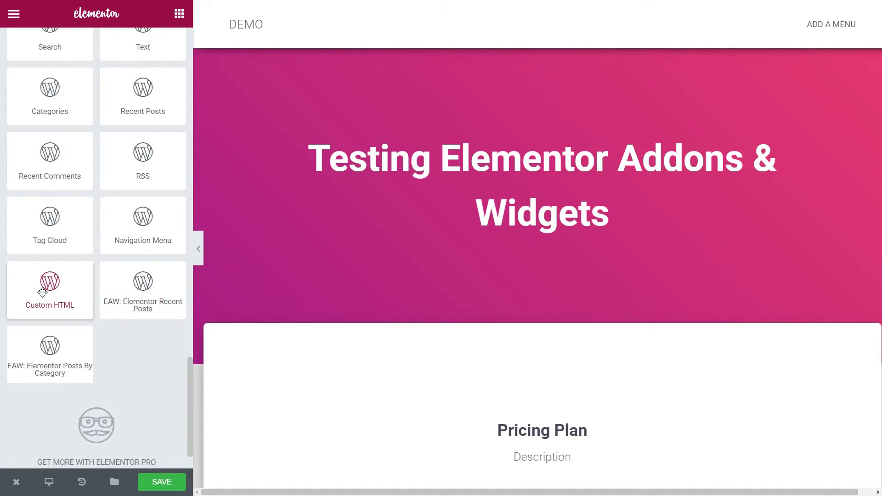
scroll(333, 287, down, 15)
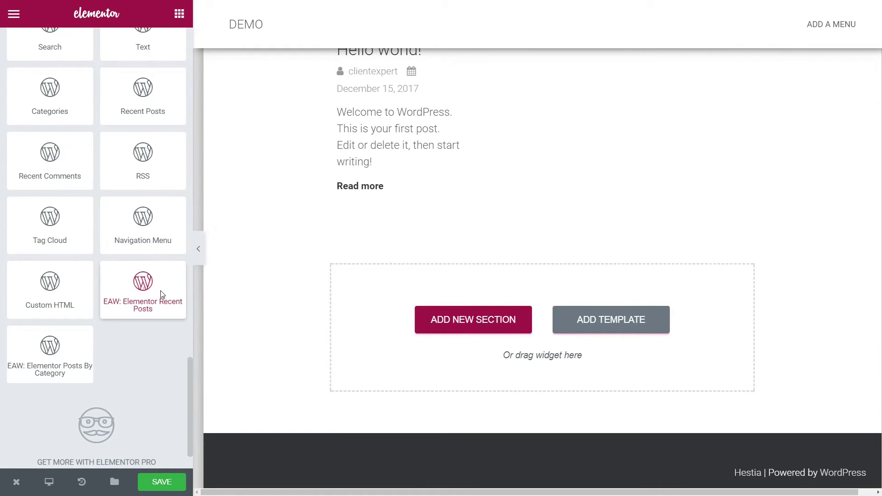
drag(140, 281, 482, 317)
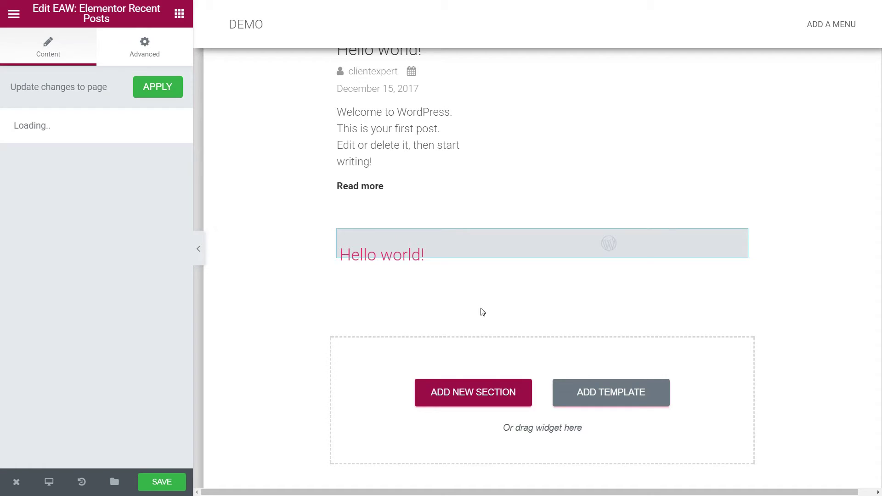
Add an EAW Elementor Posts By Category widget with Category set to Uncategorized.
scroll(482, 312, down, 2)
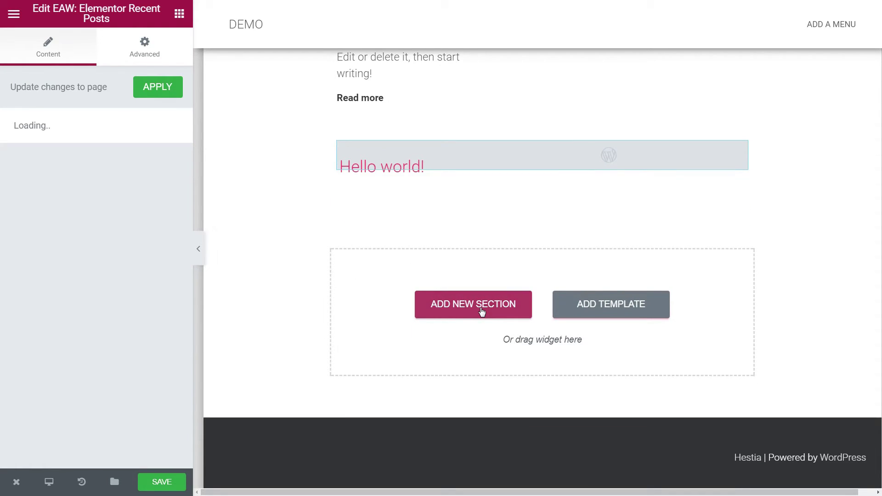
click(179, 25)
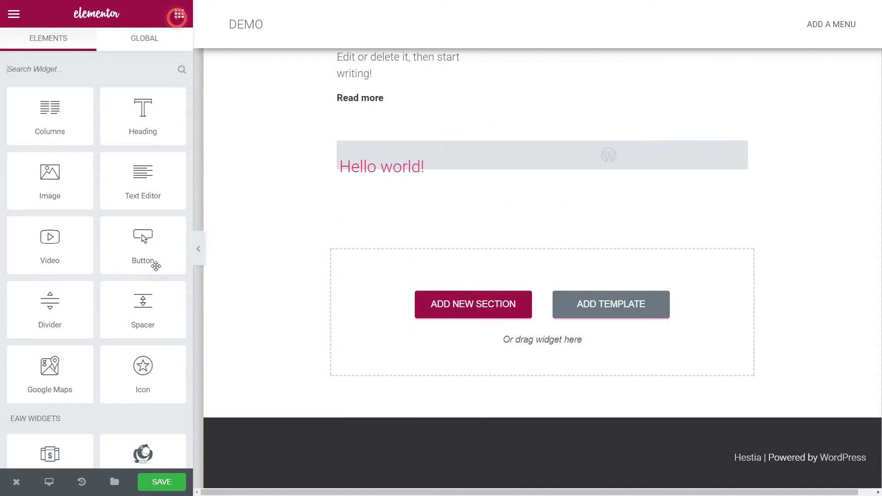
scroll(138, 322, down, 10)
scroll(137, 323, down, 10)
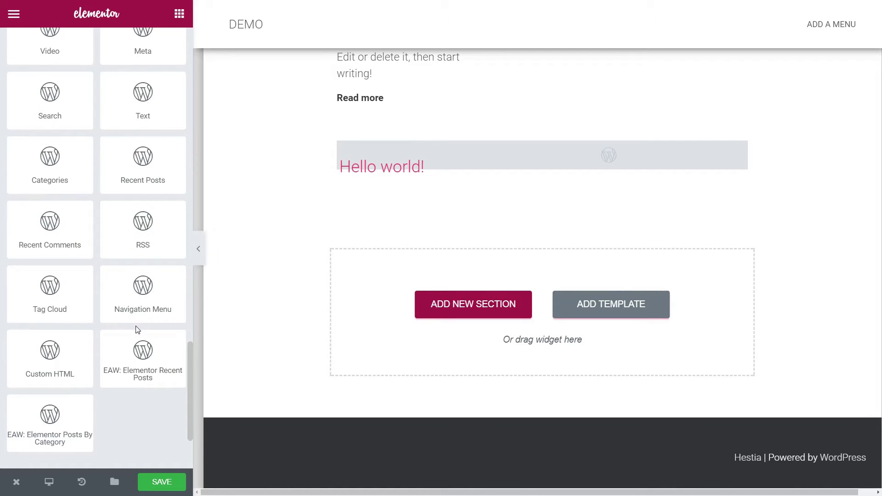
drag(50, 421, 519, 325)
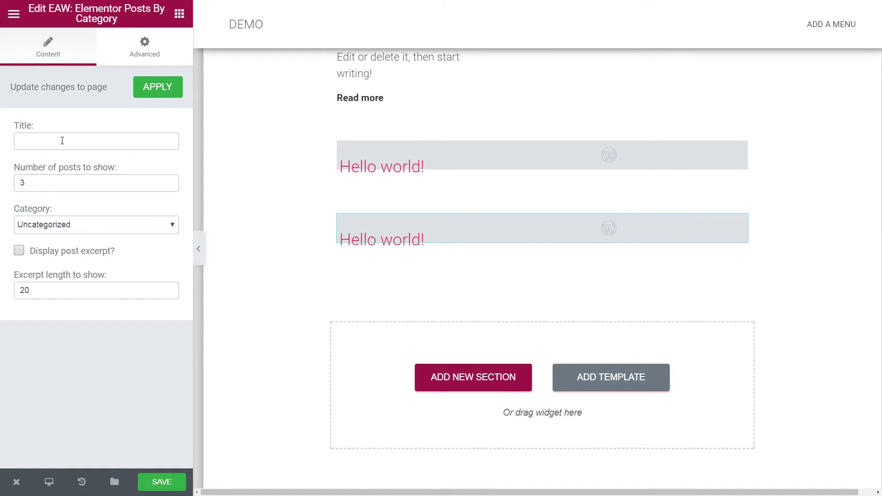
click(62, 140)
click(57, 225)
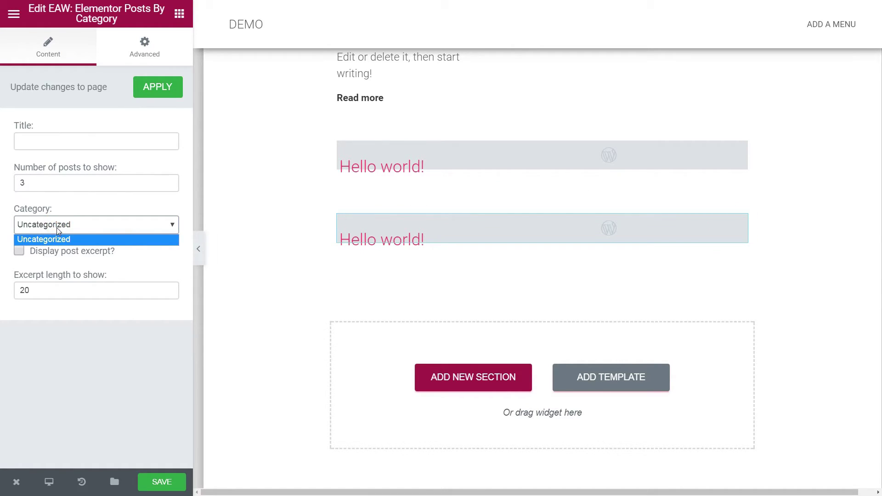
click(56, 227)
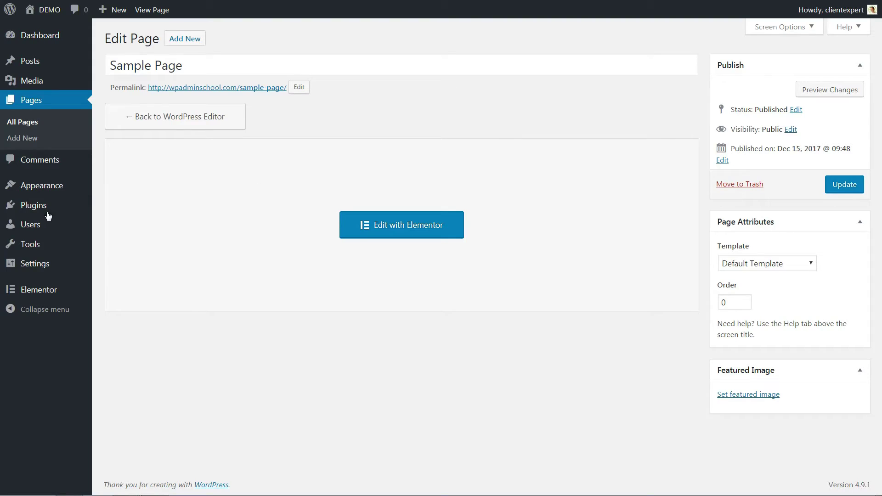
Leave the editor and search Add Plugins for 'elem'.
mouse_move(46, 207)
click(124, 224)
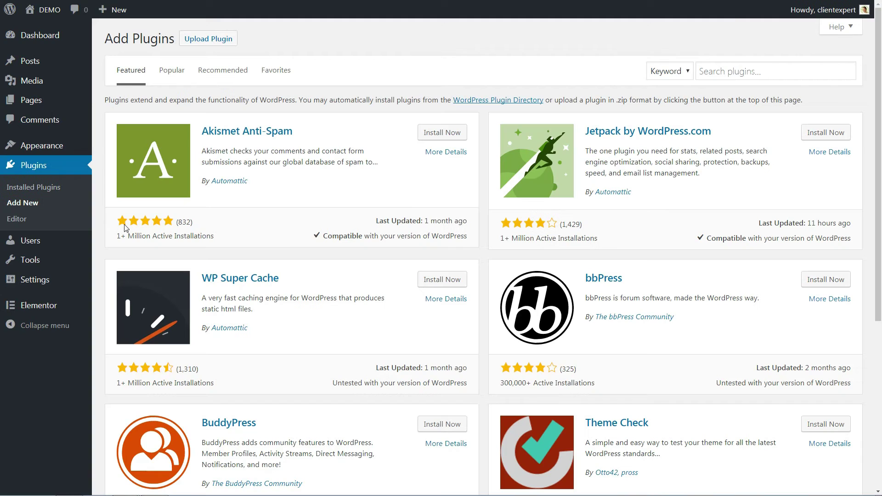
click(734, 71)
text(elementor)
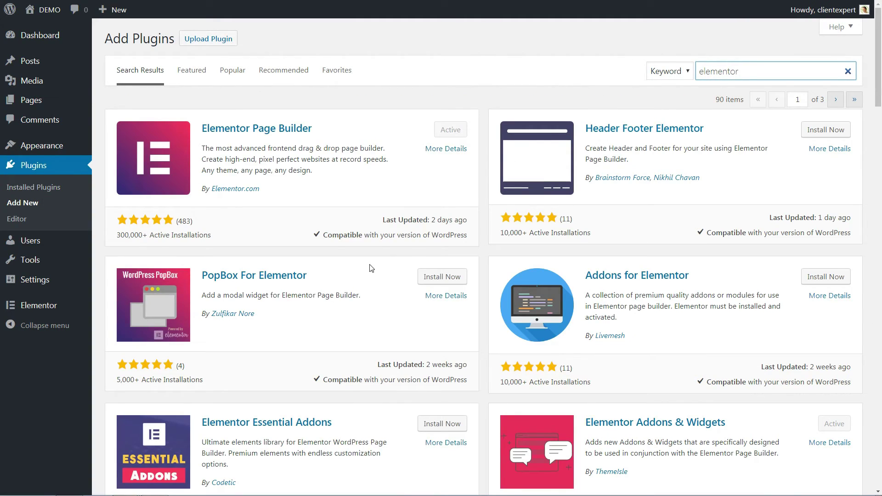
scroll(370, 269, down, 2)
scroll(371, 268, down, 15)
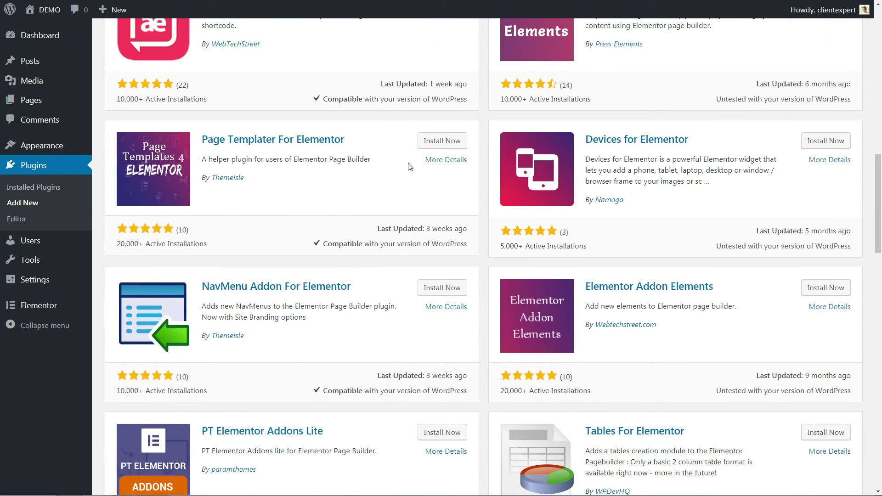
View Page Templater For Elementor's details, then close them.
click(438, 160)
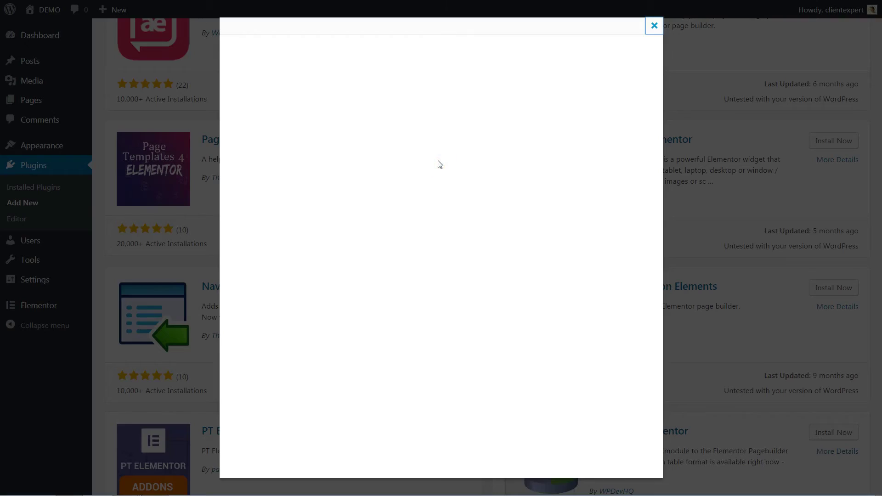
scroll(534, 245, down, 7)
scroll(534, 245, up, 7)
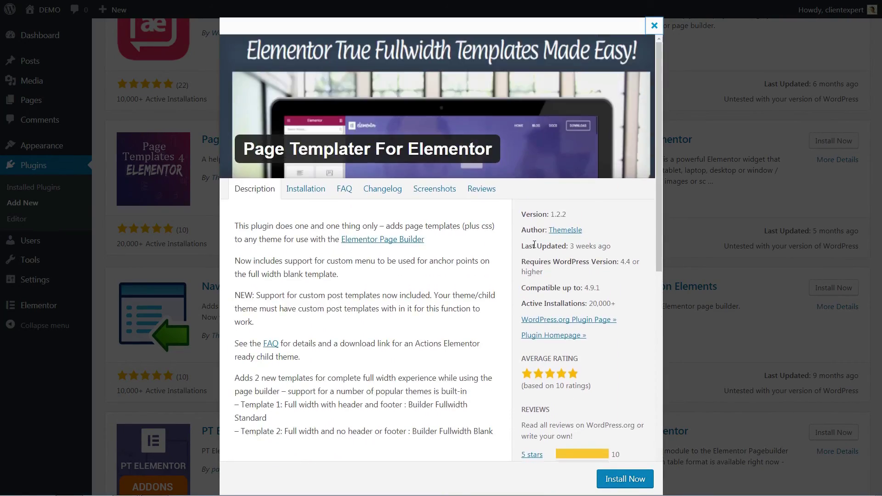
click(655, 26)
scroll(656, 204, up, 15)
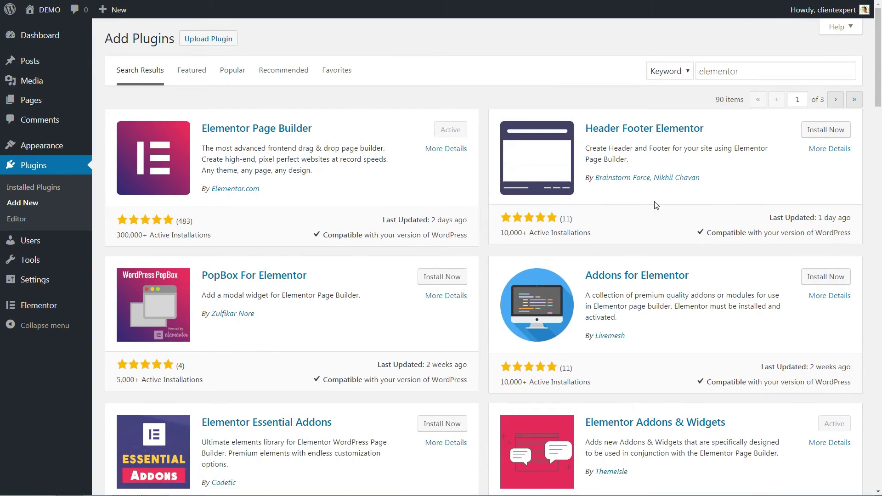